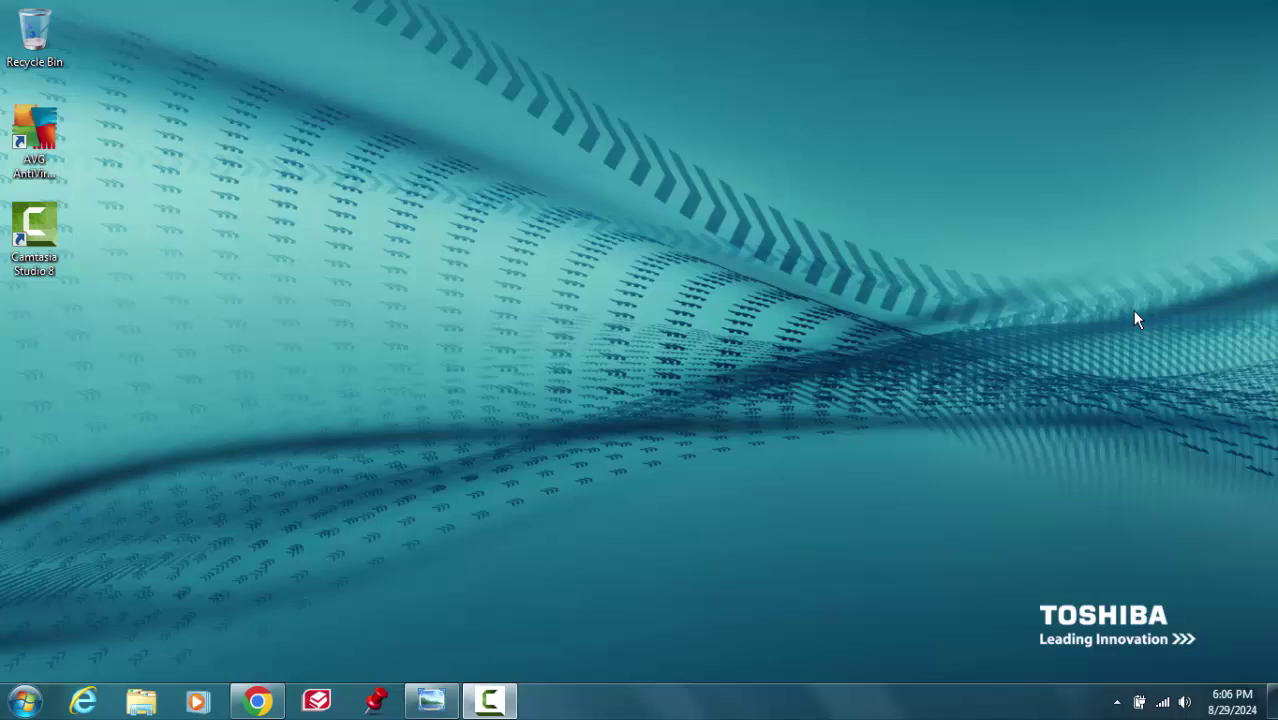
# Check the error screenshot, then open Computer Properties showing Windows 7 Home Premium SP1, 64-bit.
pyautogui.click(431, 700)
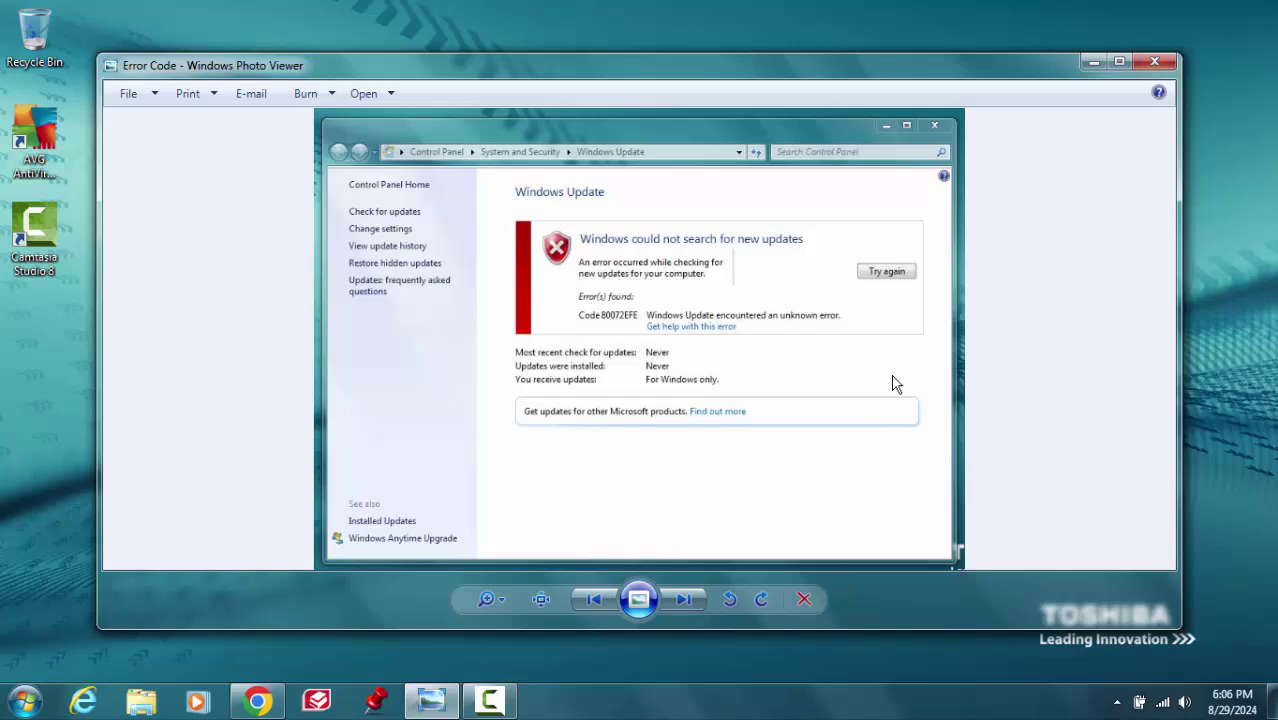
pyautogui.click(1093, 62)
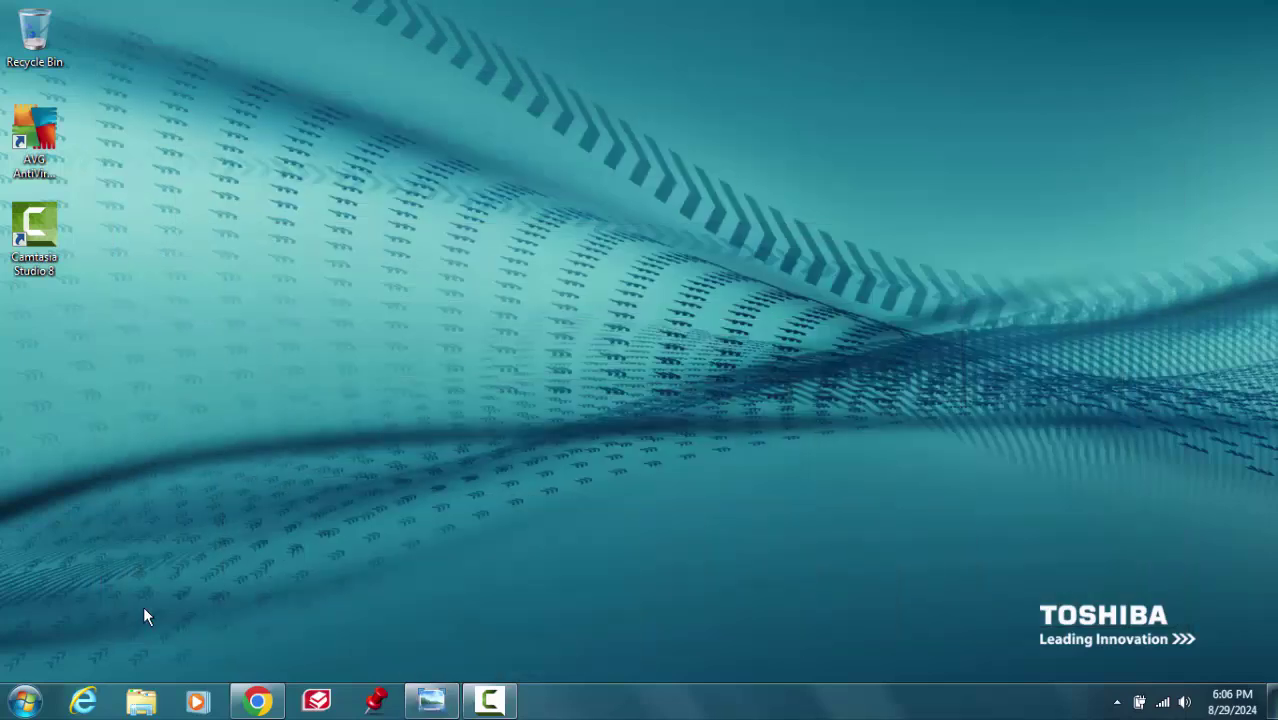
pyautogui.click(26, 701)
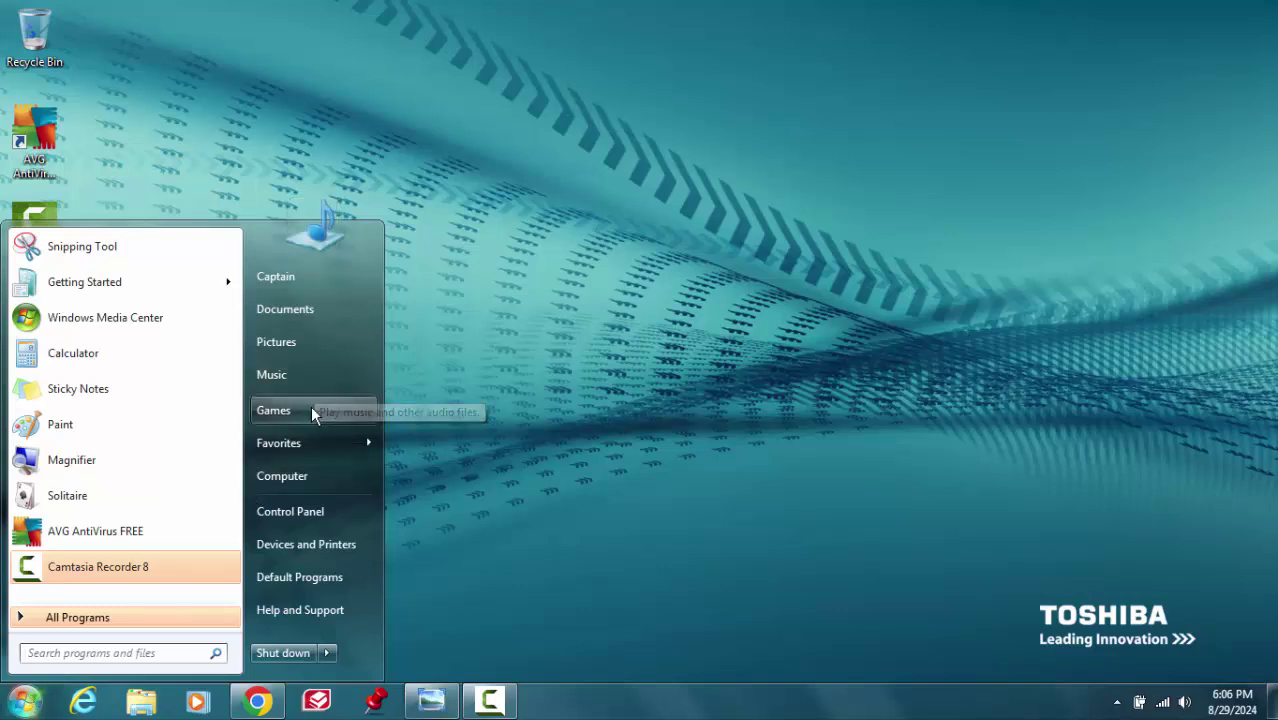
pyautogui.rightClick(297, 478)
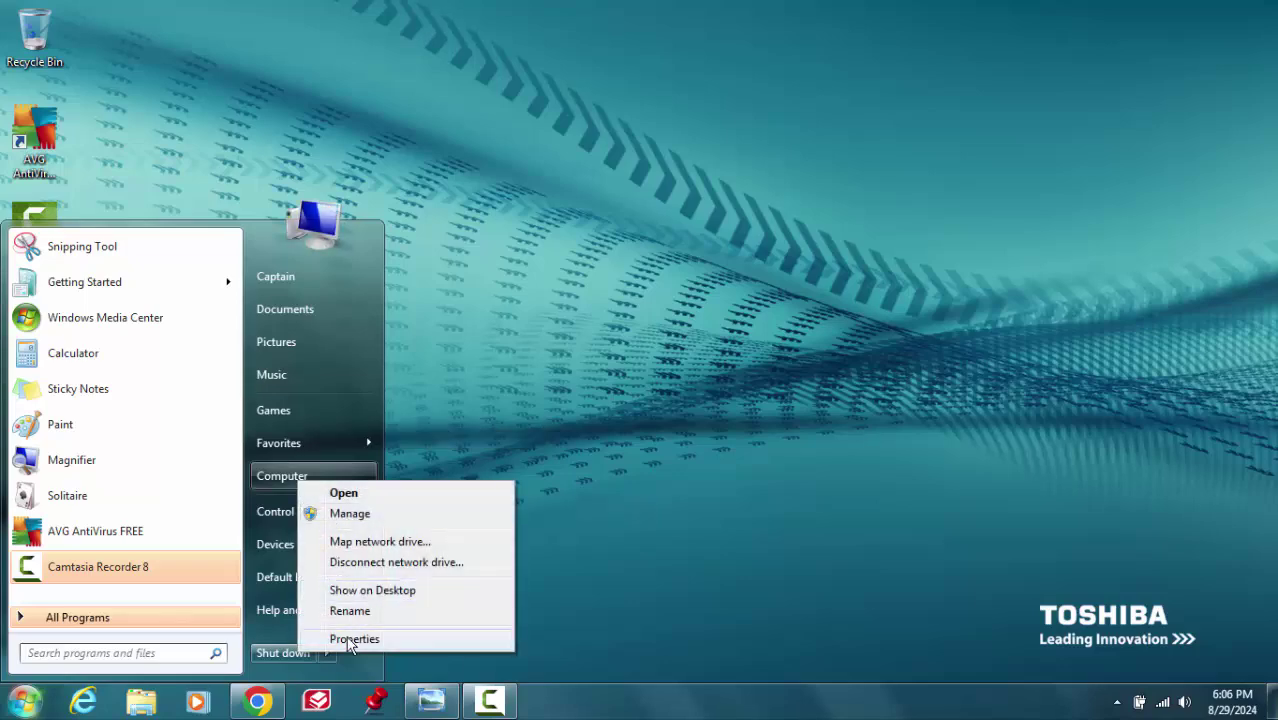
pyautogui.click(351, 642)
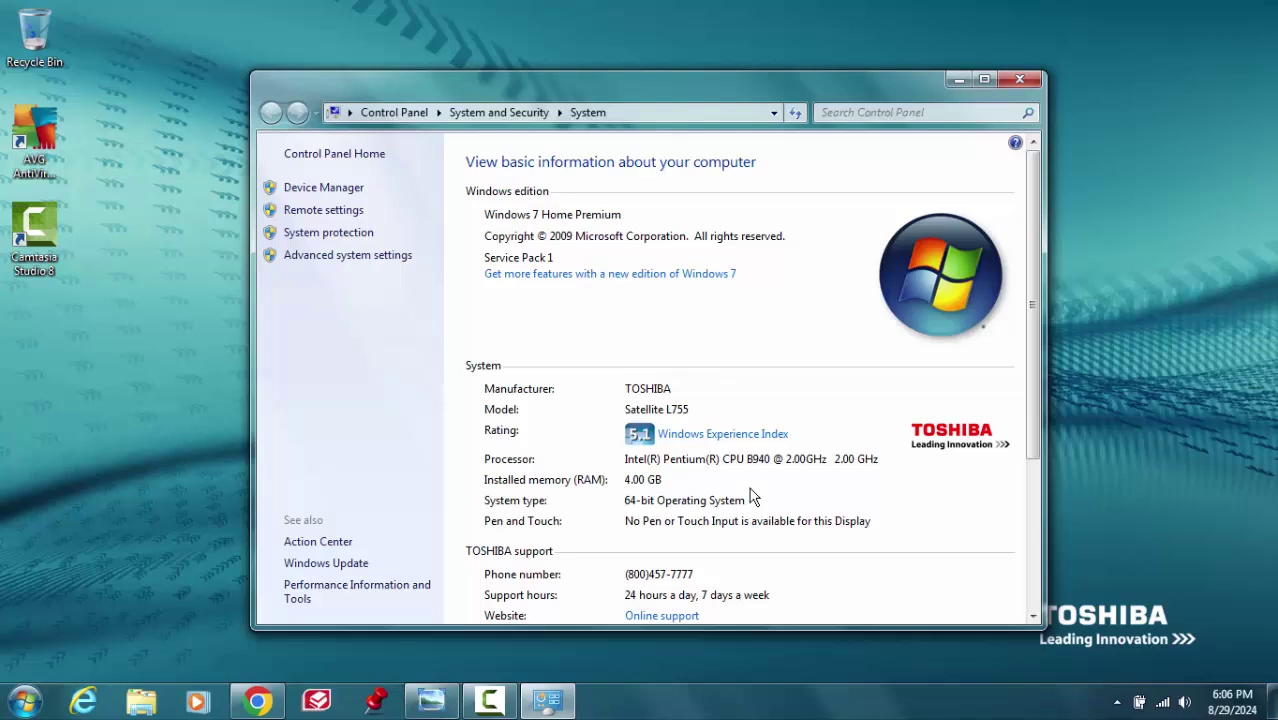
# Close the System window and open Microsoft's Install Windows 7 SP1 guide in Chrome.
pyautogui.click(1027, 75)
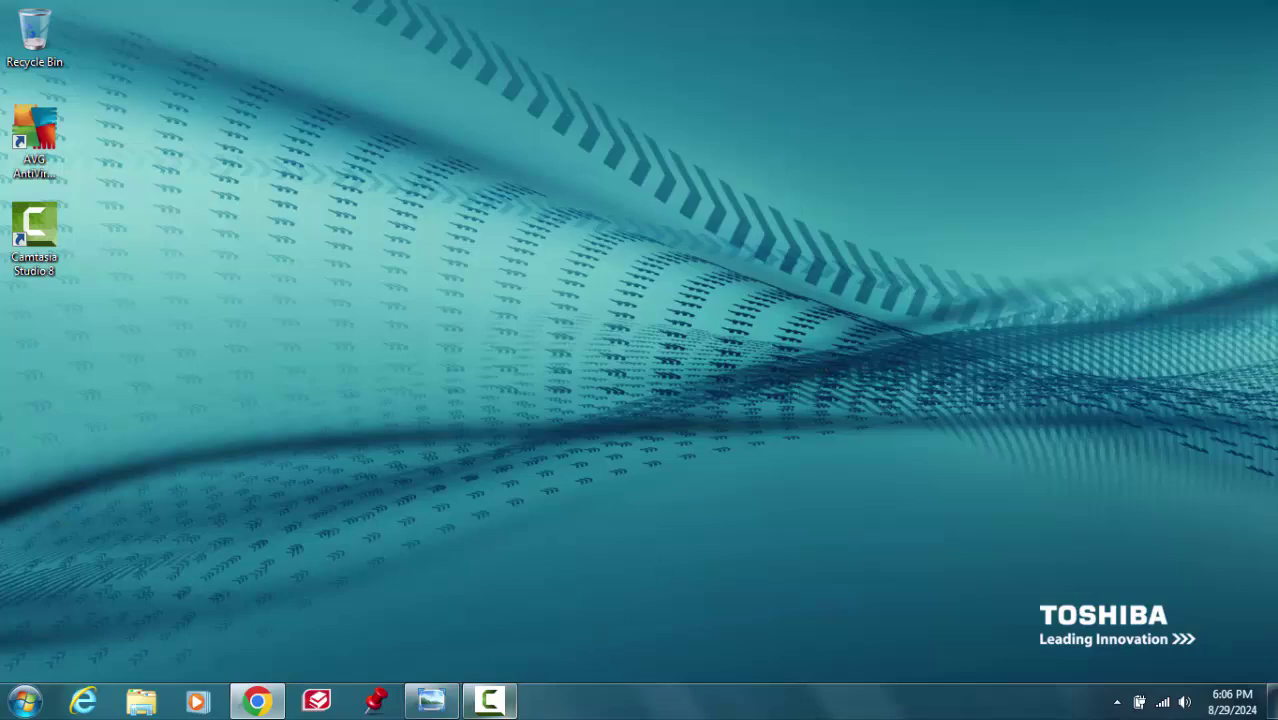
pyautogui.click(258, 700)
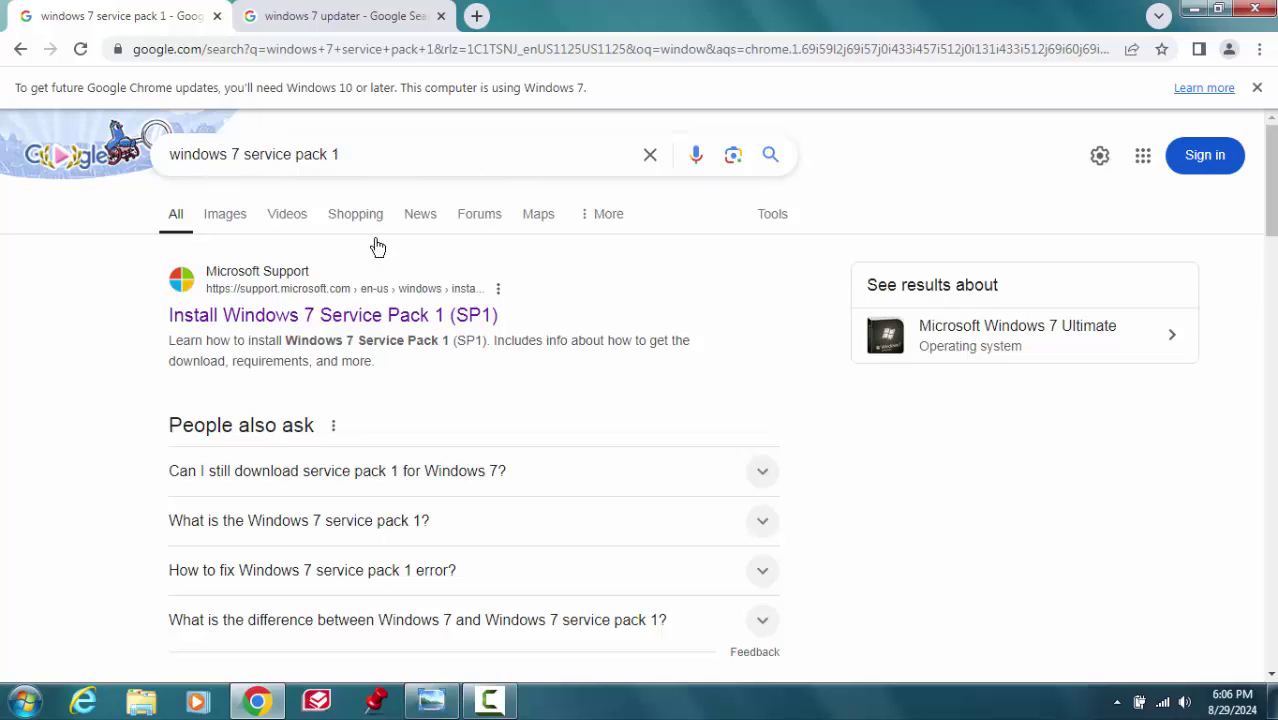
pyautogui.click(351, 315)
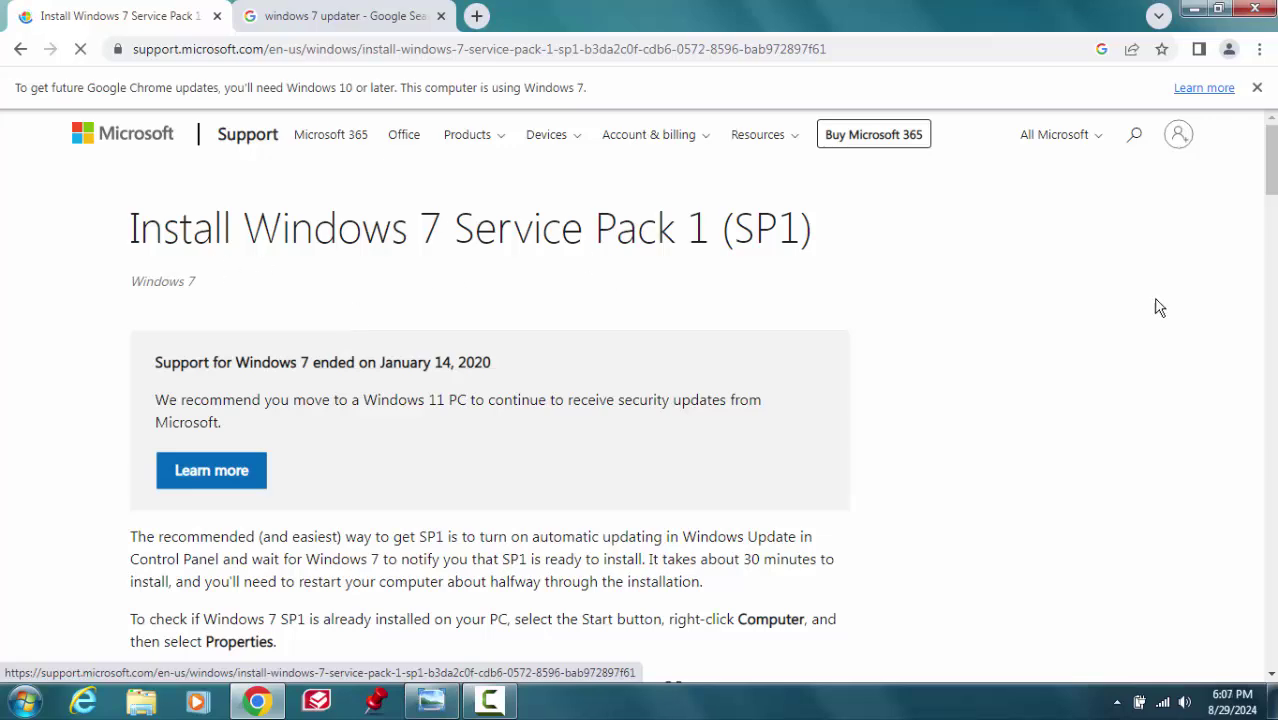
# Scroll the guide and open the SP1 download link to the KB976932 Update Catalog results.
pyautogui.moveTo(1270, 177); pyautogui.dragTo(1271, 257)
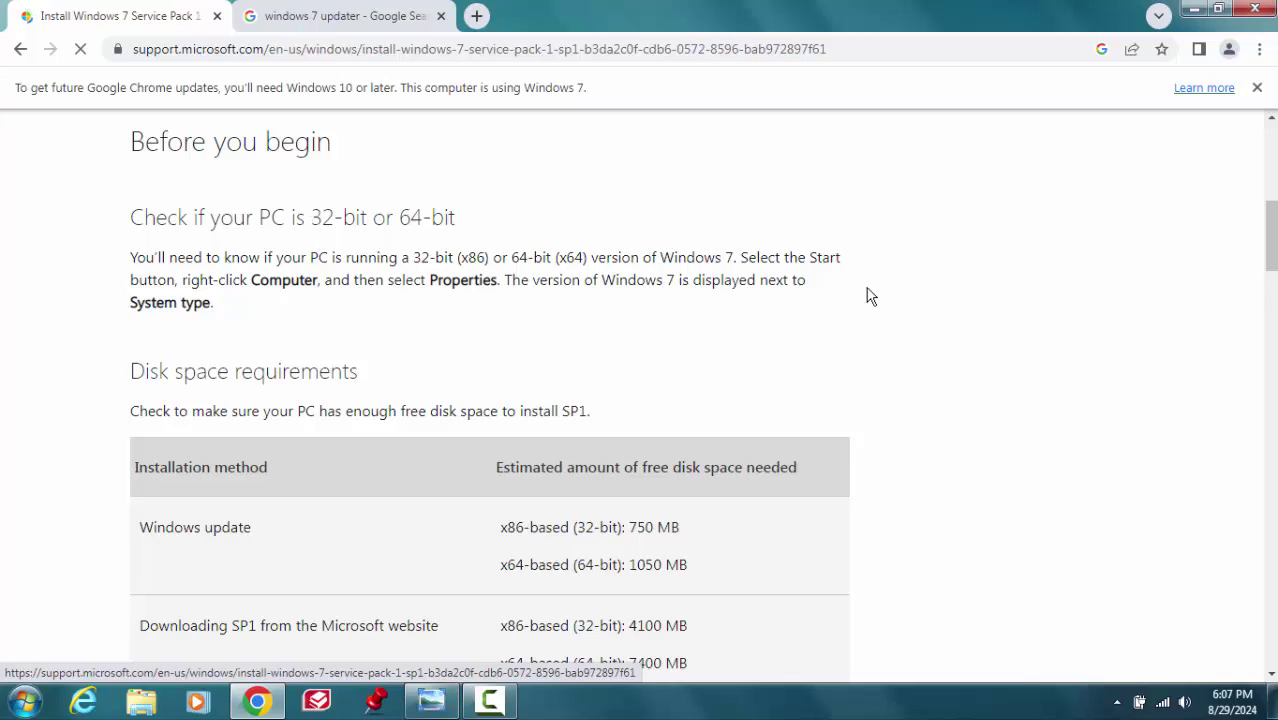
pyautogui.scroll(-2, 869, 295)
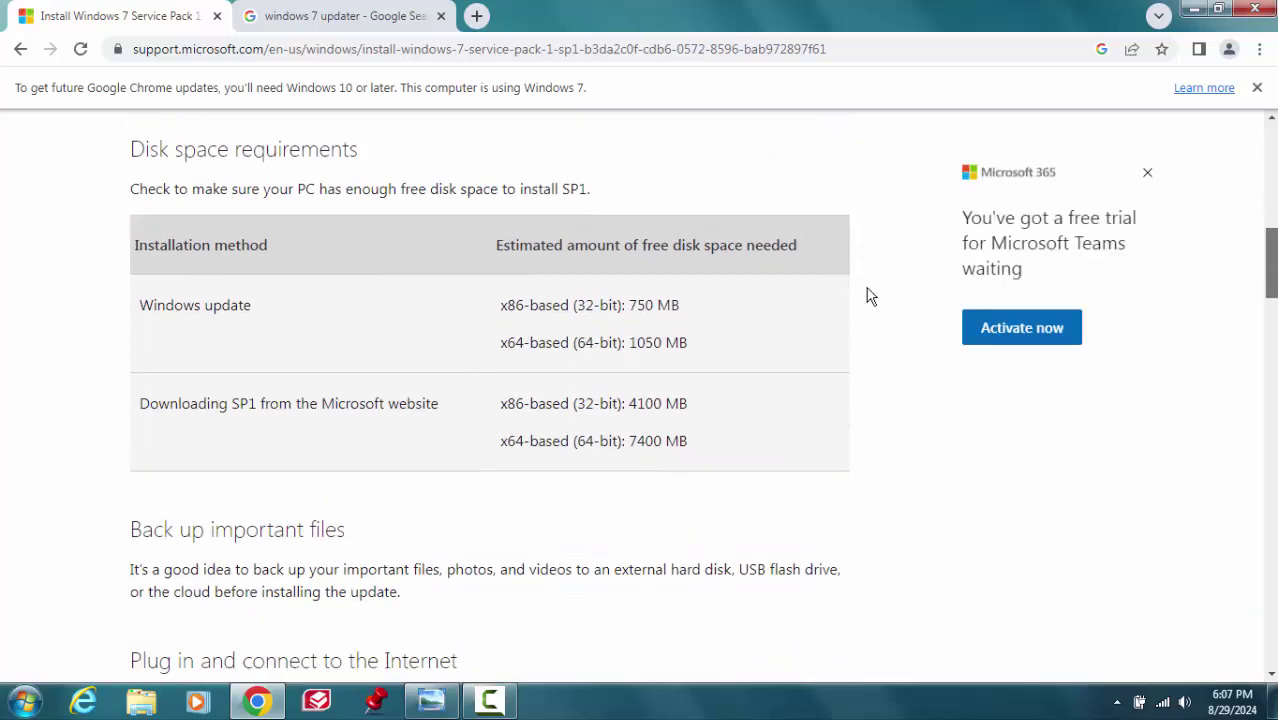
pyautogui.scroll(-8, 869, 295)
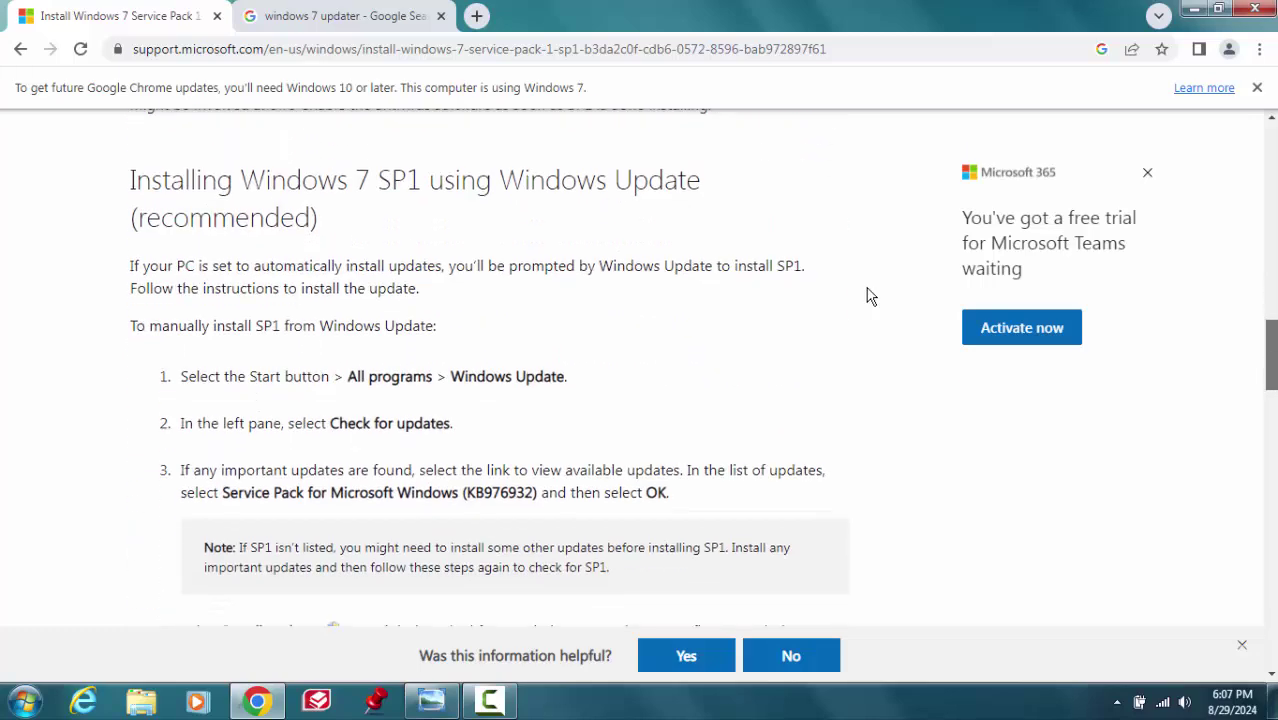
pyautogui.scroll(-5, 869, 295)
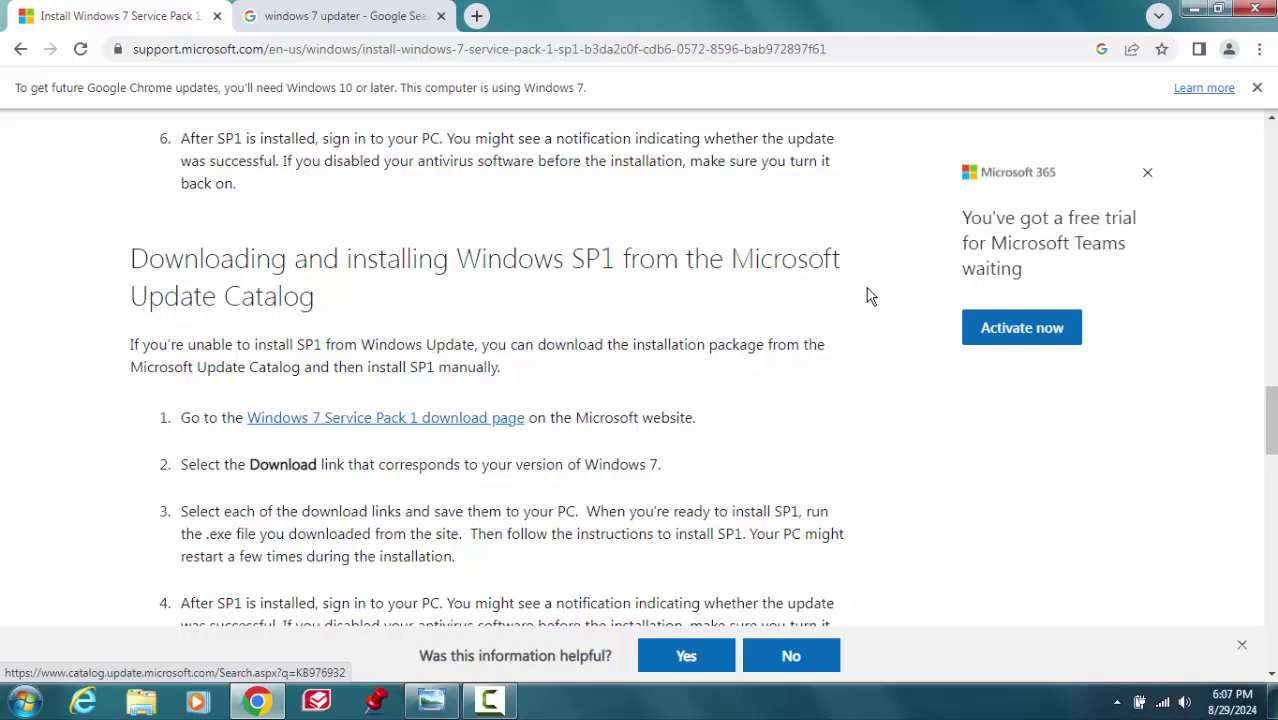
pyautogui.press('Return')
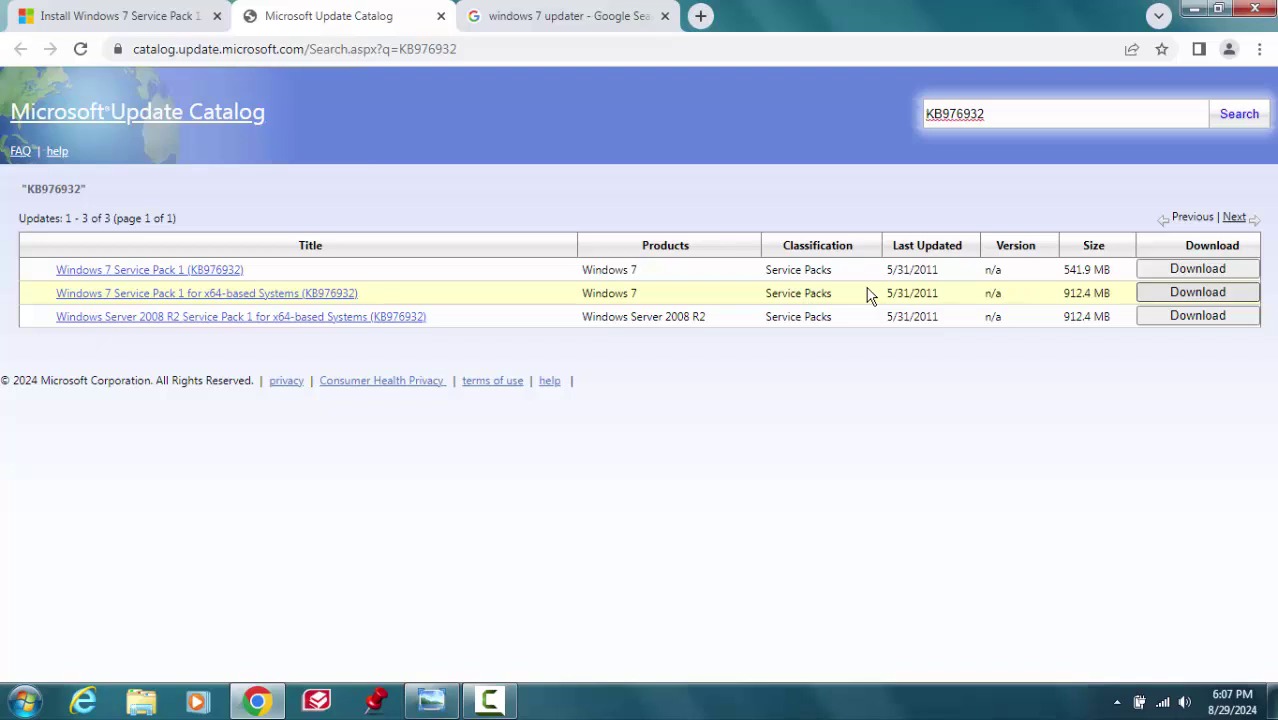
# Download the 912.4 MB Windows 7 Service Pack 1 for x64-based Systems (KB976932) package.
pyautogui.click(1197, 292)
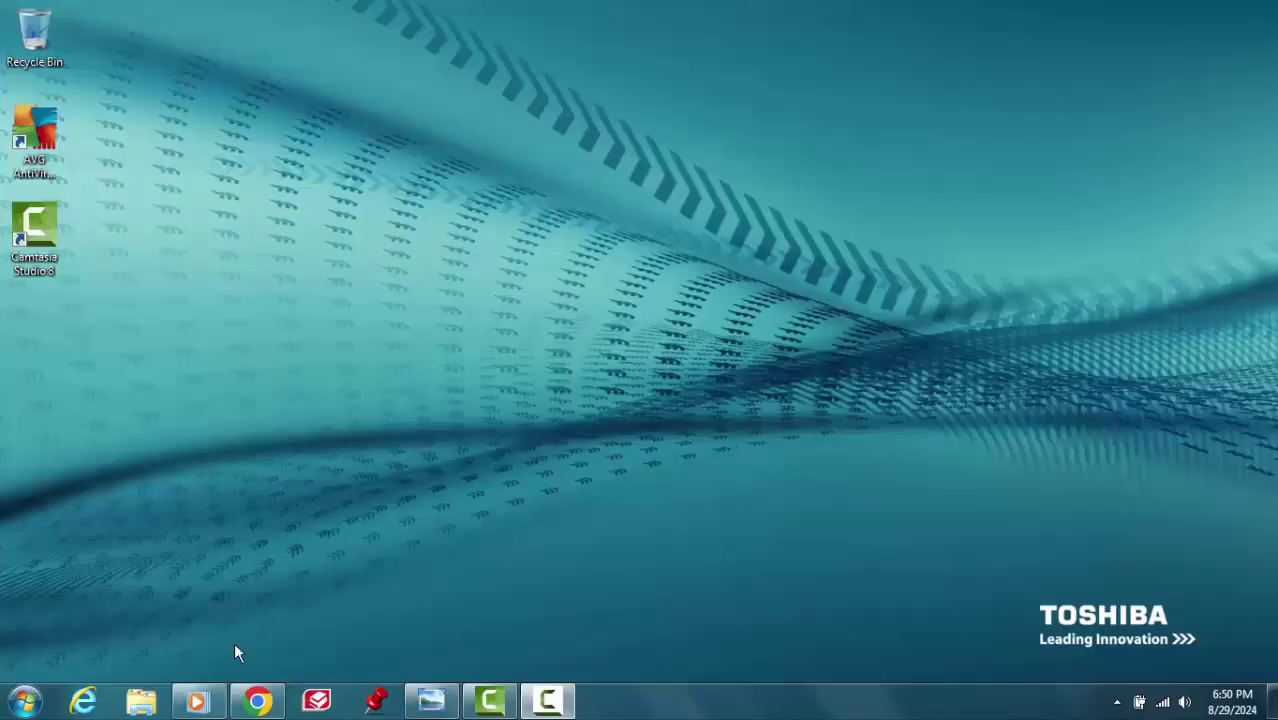
# Run the windows6.1-kb976932-x64 installer from the Downloads folder in Windows Explorer.
pyautogui.click(141, 700)
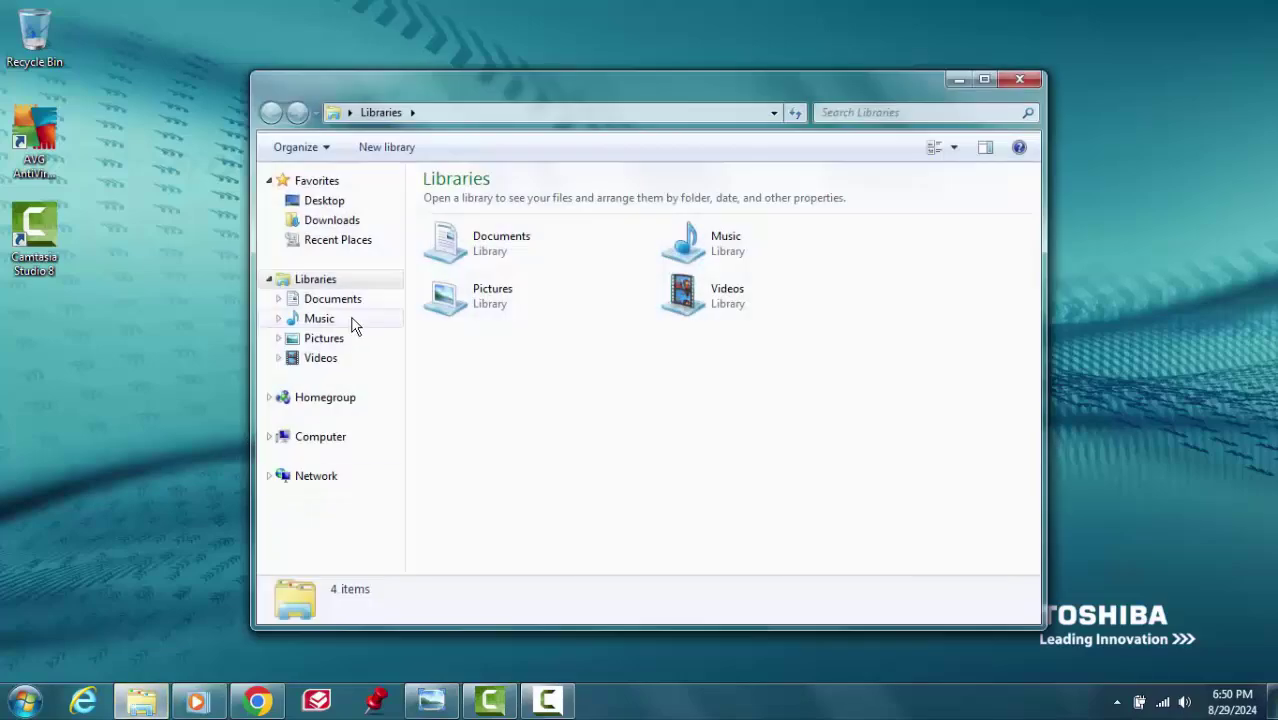
pyautogui.click(328, 221)
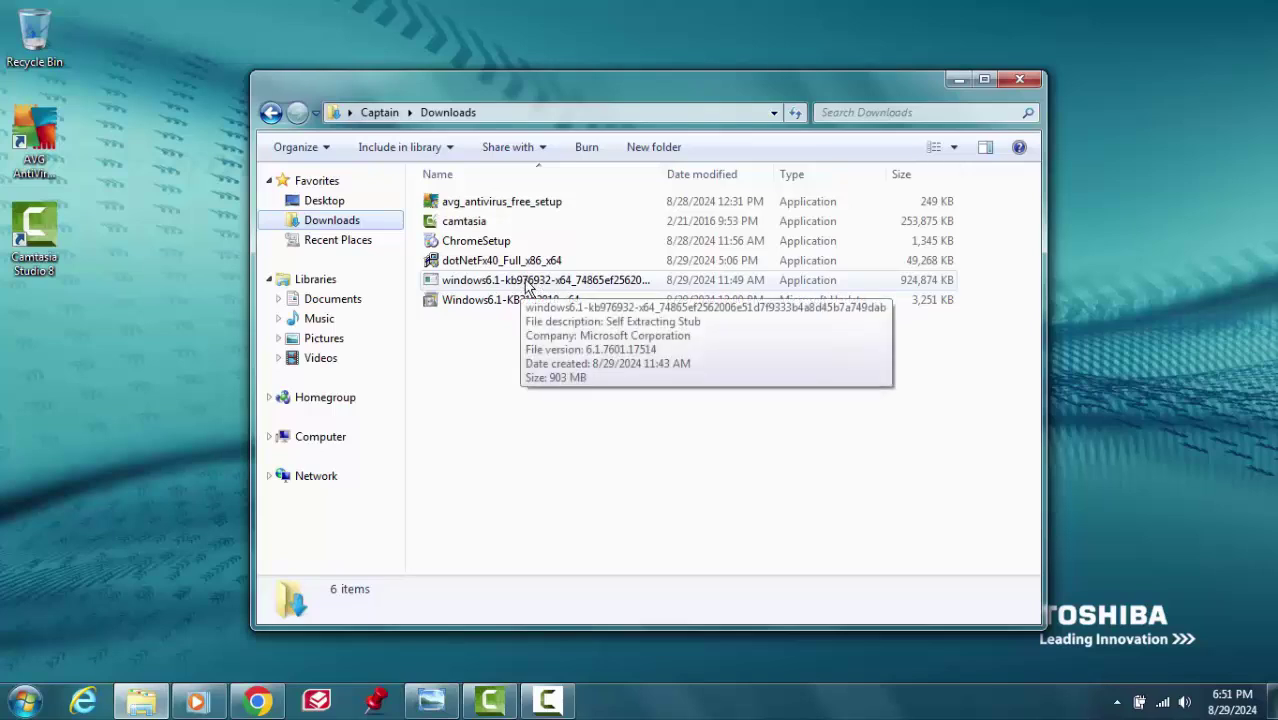
pyautogui.doubleClick(527, 285)
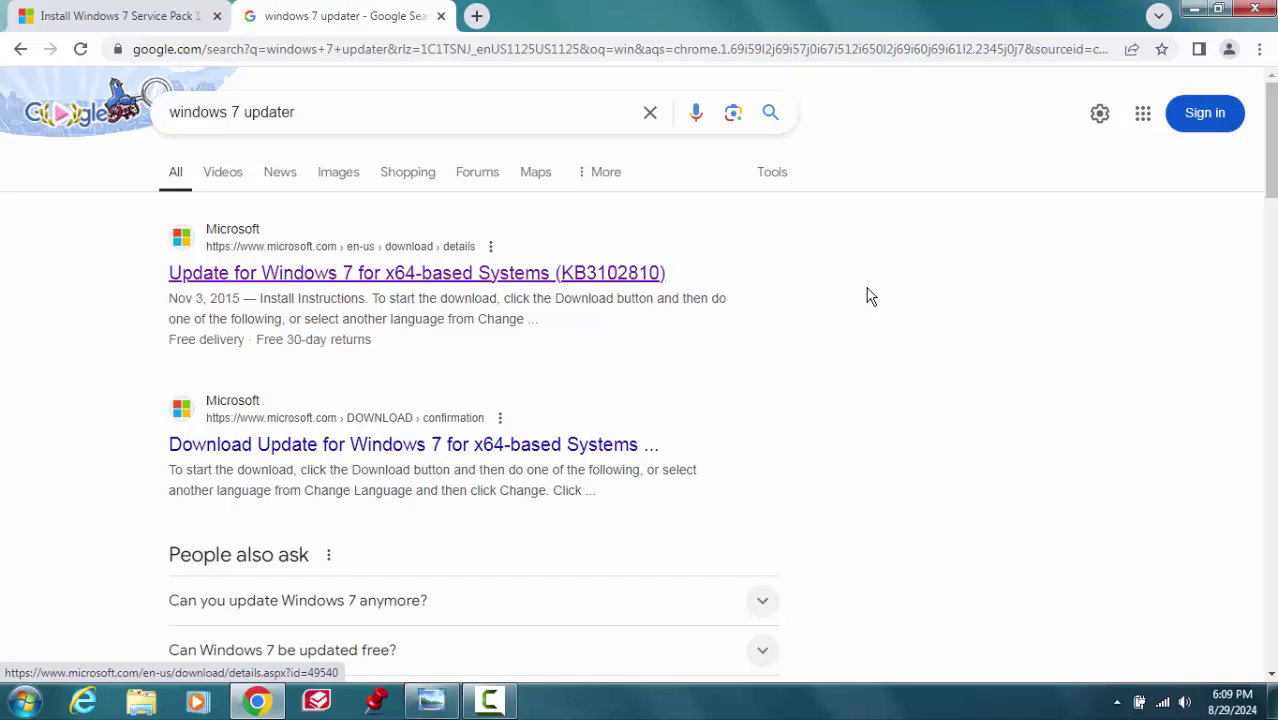
# Open the KB3102810 x64 update download page and review its 3.2 MB .msu file details.
pyautogui.press('Return')
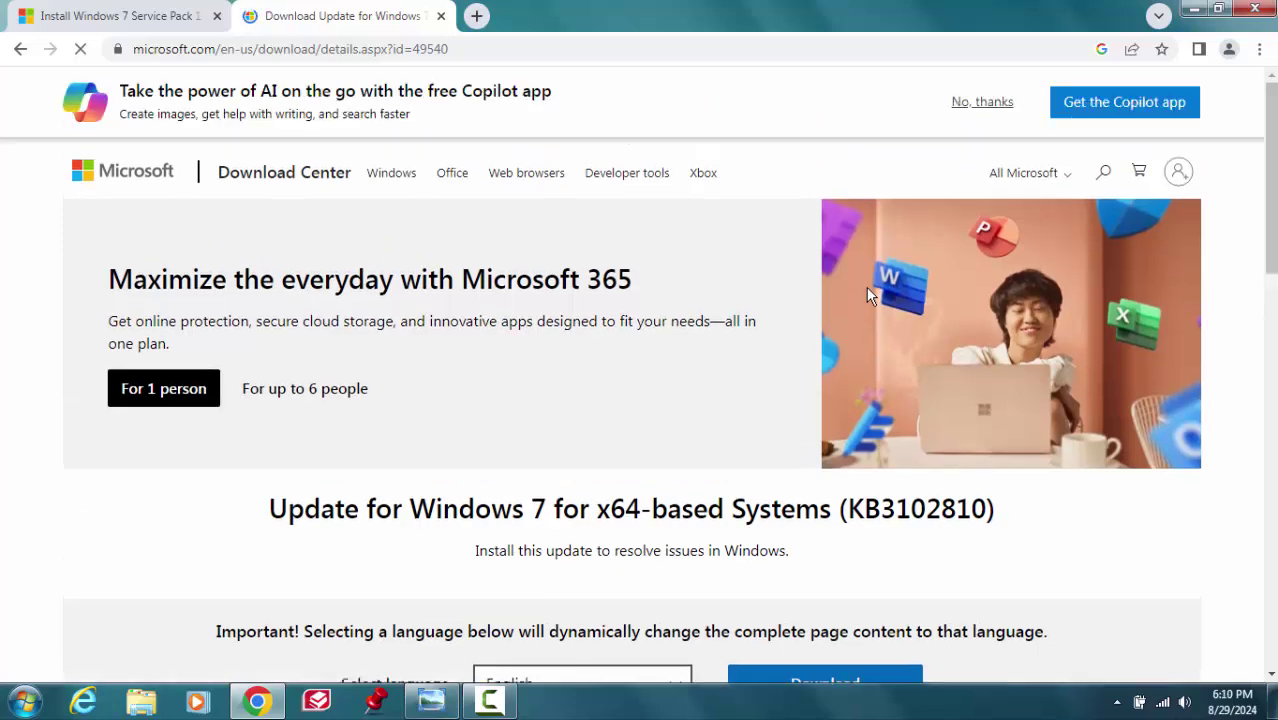
pyautogui.scroll(-2, 866, 287)
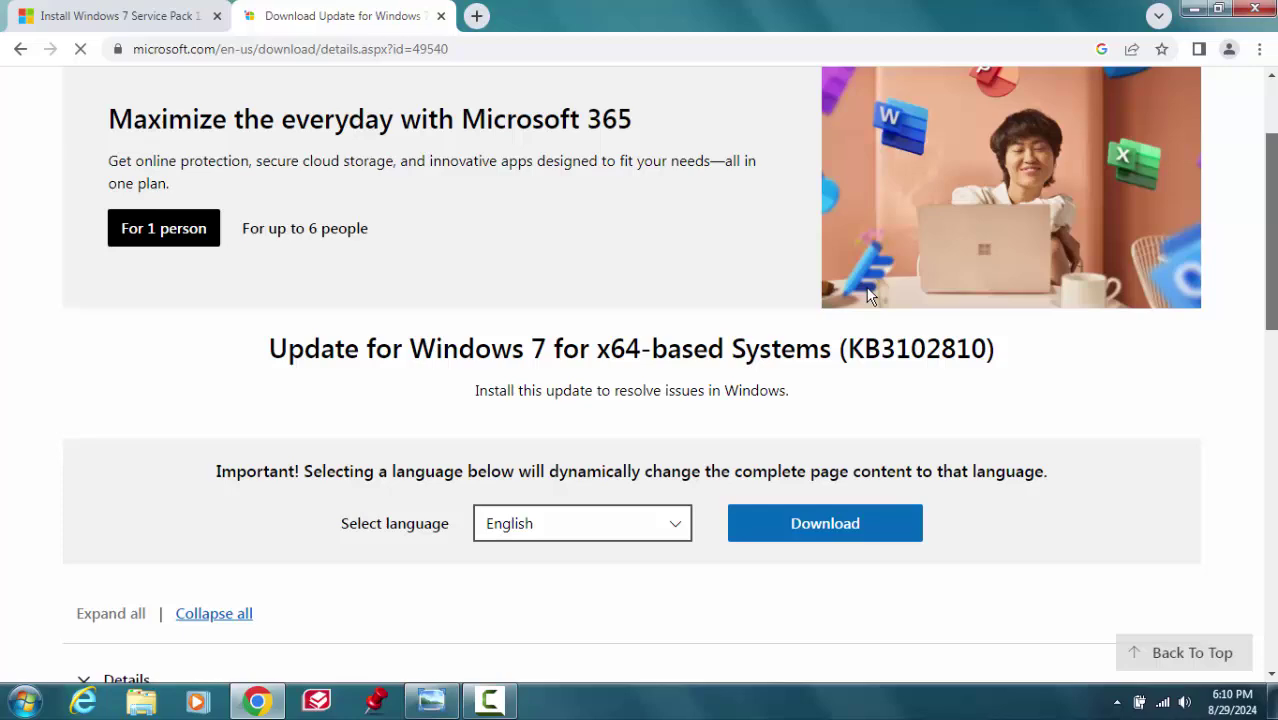
pyautogui.scroll(-1, 868, 290)
pyautogui.scroll(-6, 868, 295)
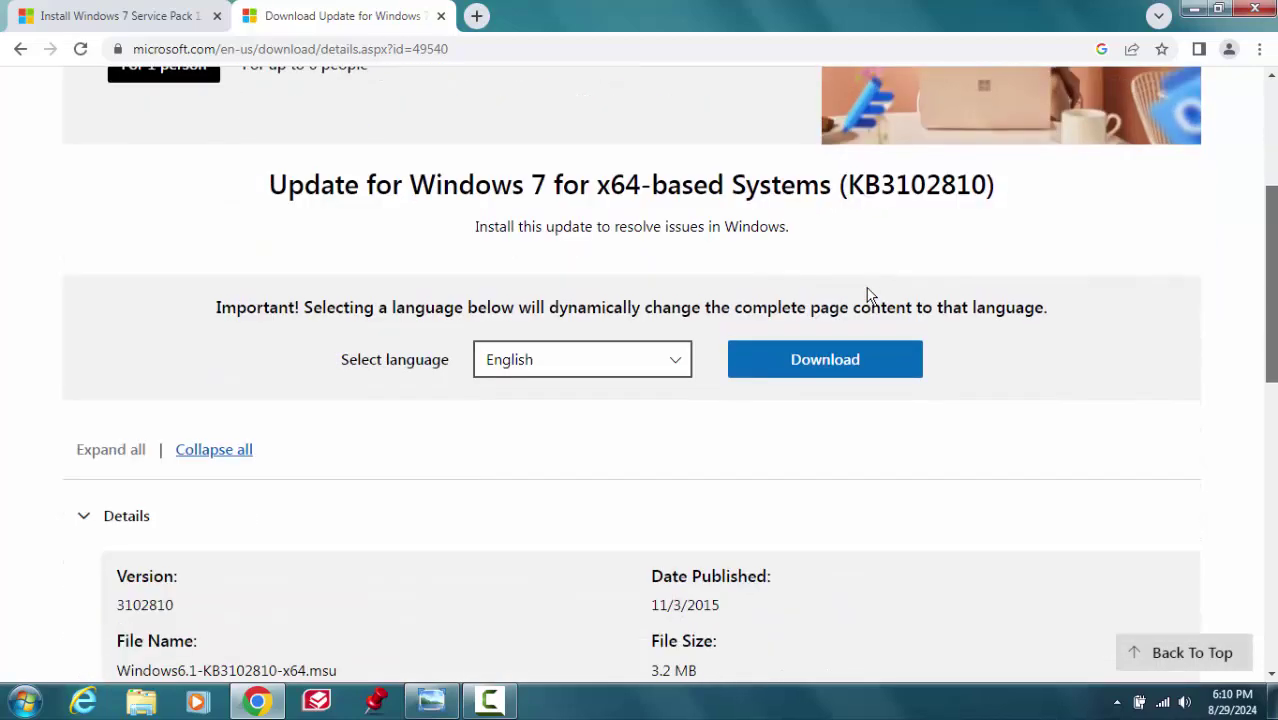
pyautogui.scroll(-4, 868, 295)
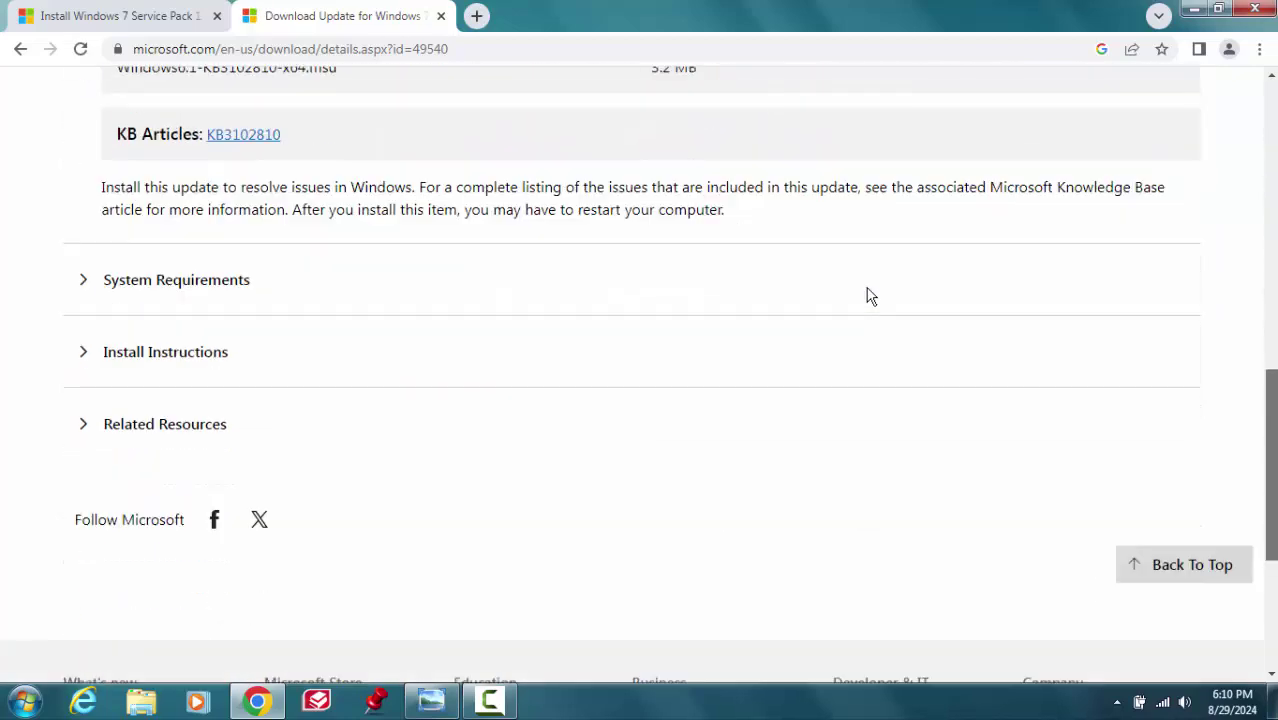
pyautogui.scroll(6, 868, 295)
pyautogui.scroll(4, 868, 295)
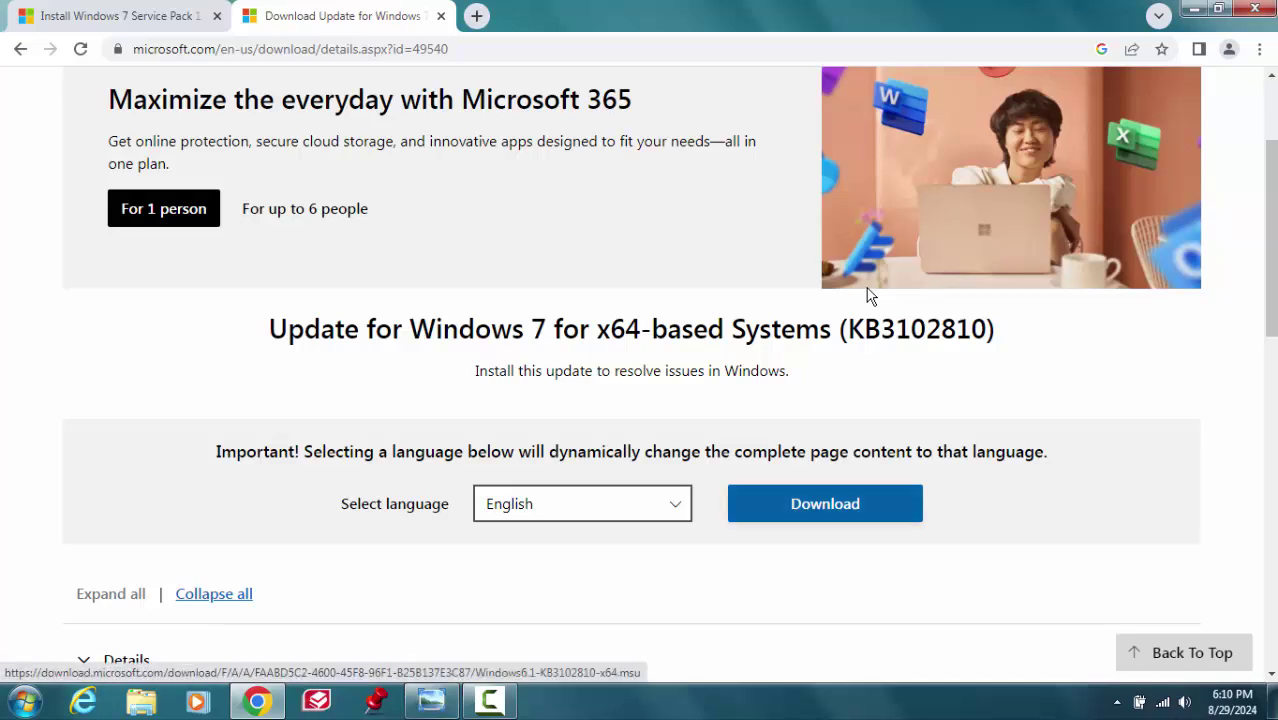
# Run the downloaded Windows6.1-KB3102810-x64 package from Downloads, then return to the desktop.
pyautogui.press('super+d')
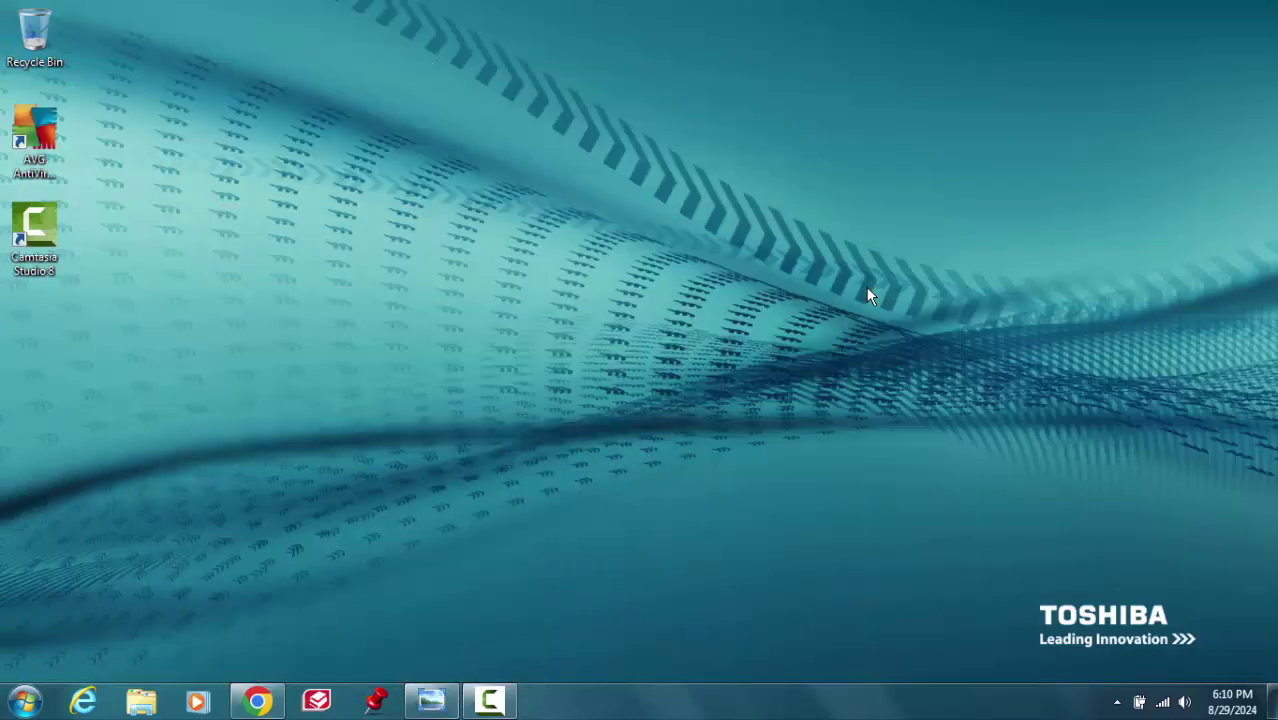
pyautogui.press('super+2')
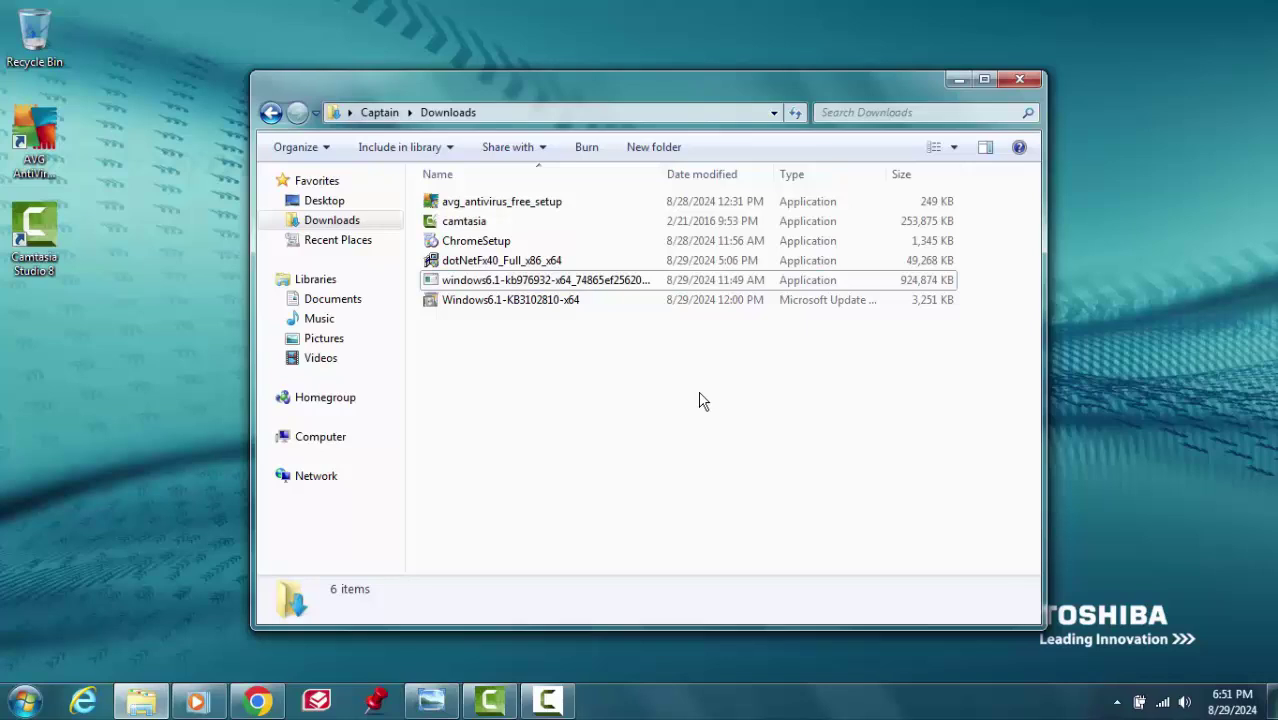
pyautogui.click(533, 300)
pyautogui.doubleClick(533, 302)
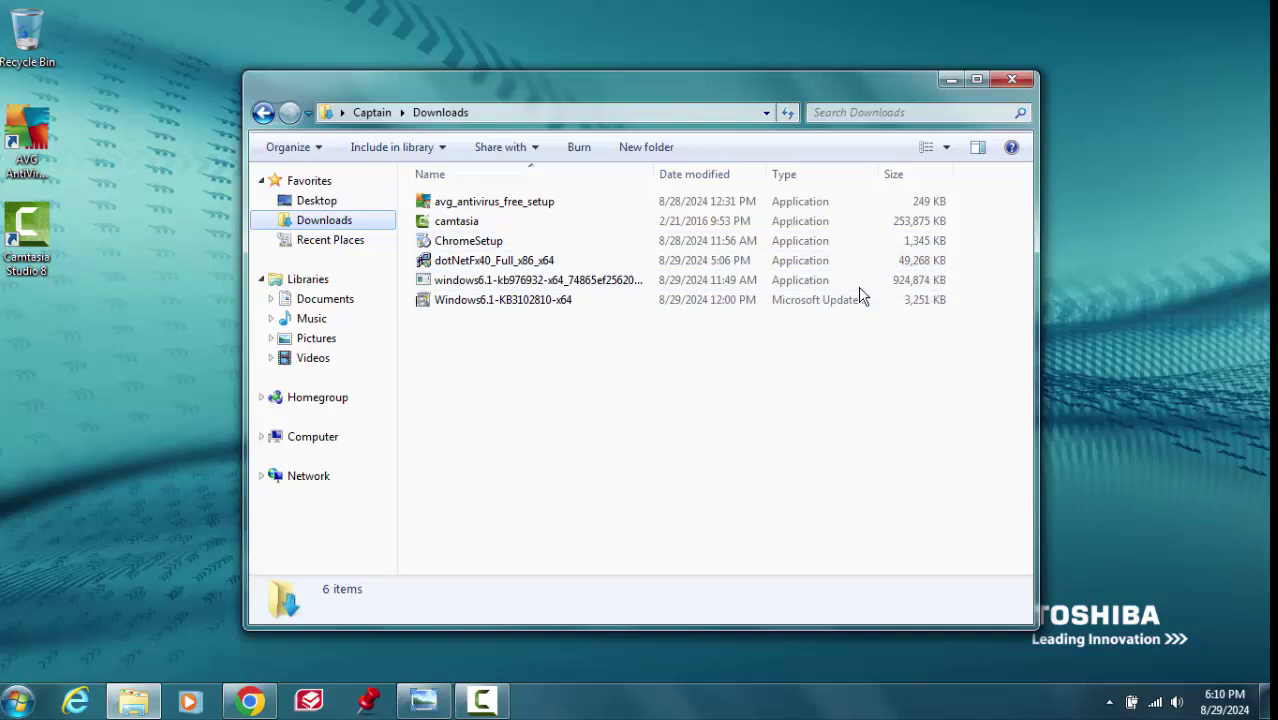
pyautogui.press('super+d')
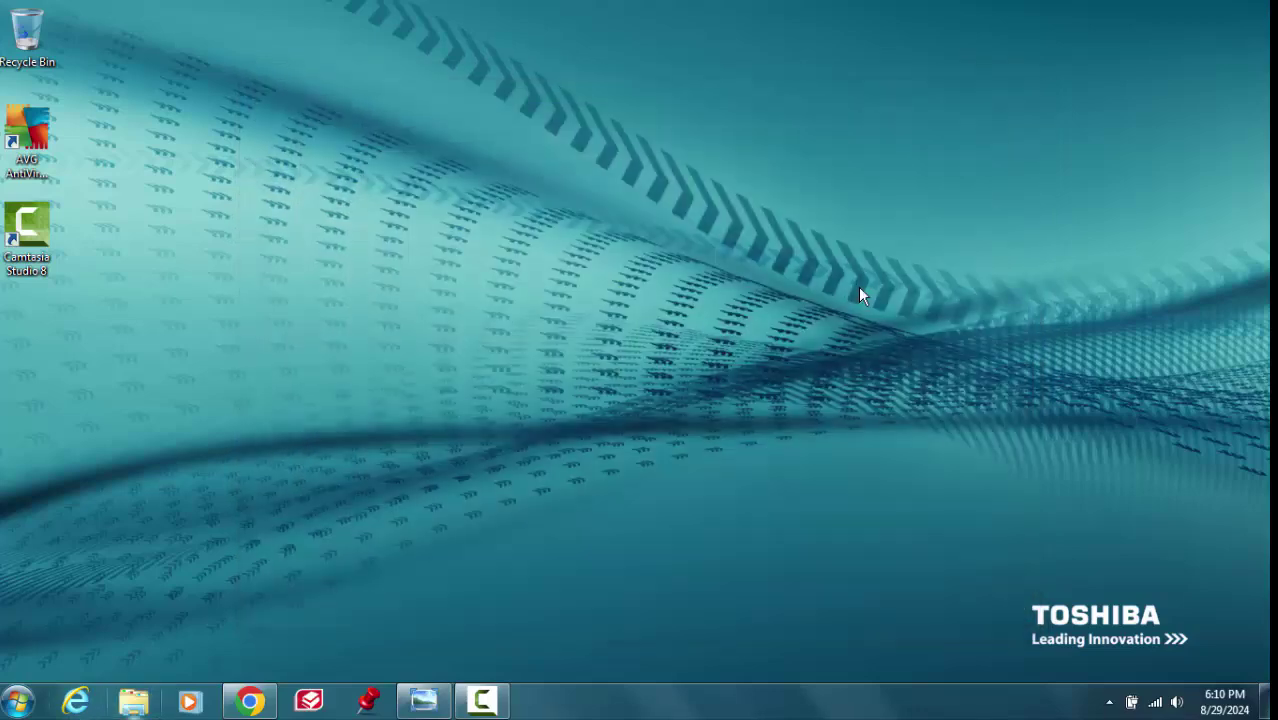
# Open the Fixed screenshot from Pictures, showing Windows Update listing important updates ready to install.
pyautogui.press('super+2')
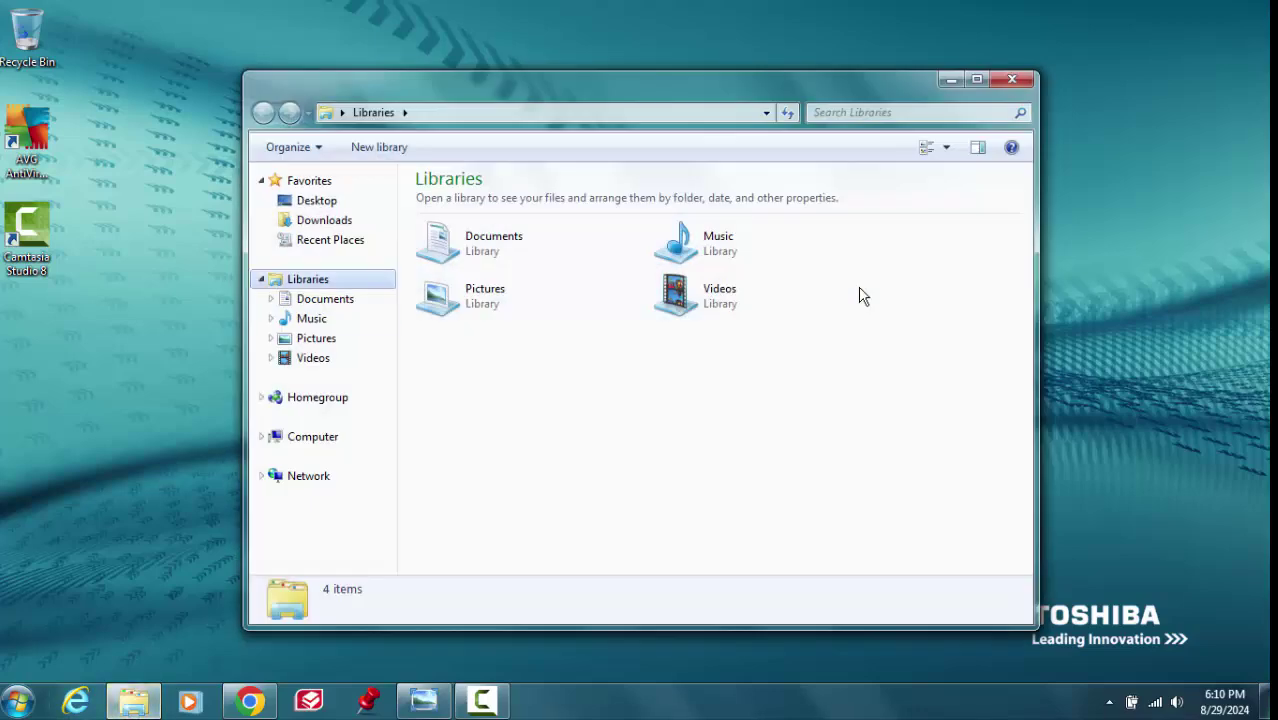
pyautogui.press('Down')
pyautogui.press('Down')
pyautogui.press('Down')
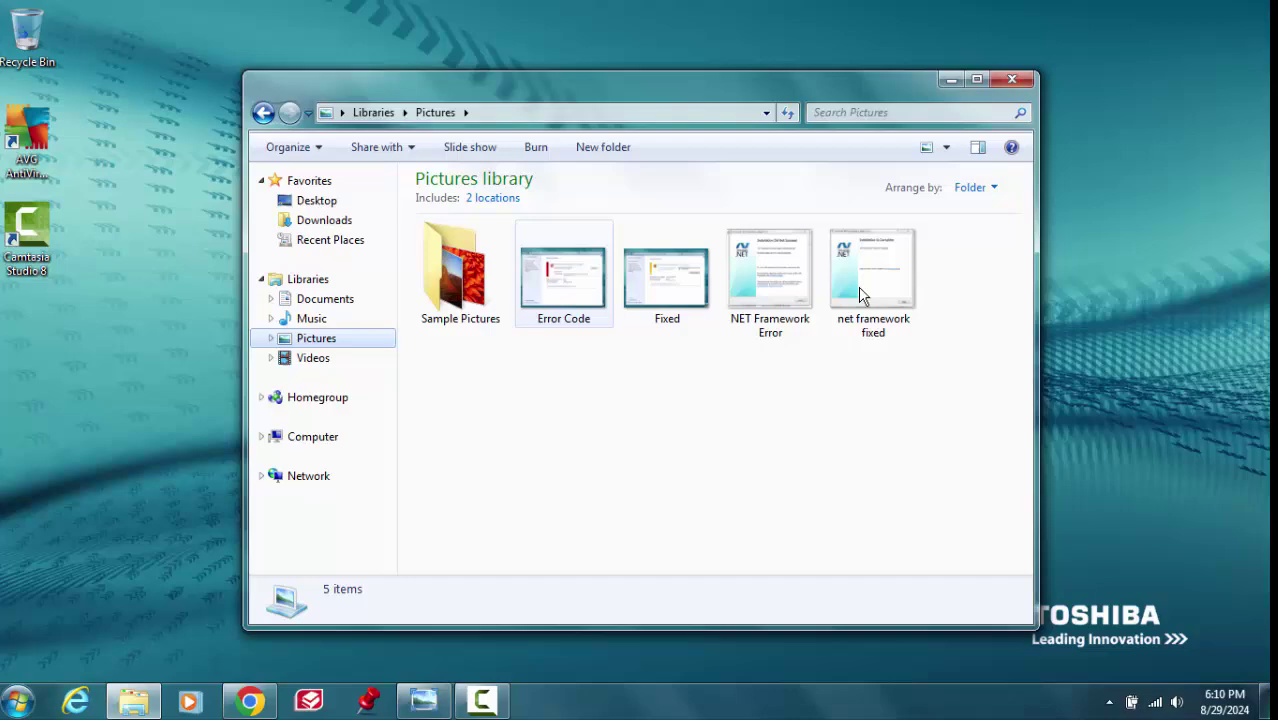
pyautogui.press('Right')
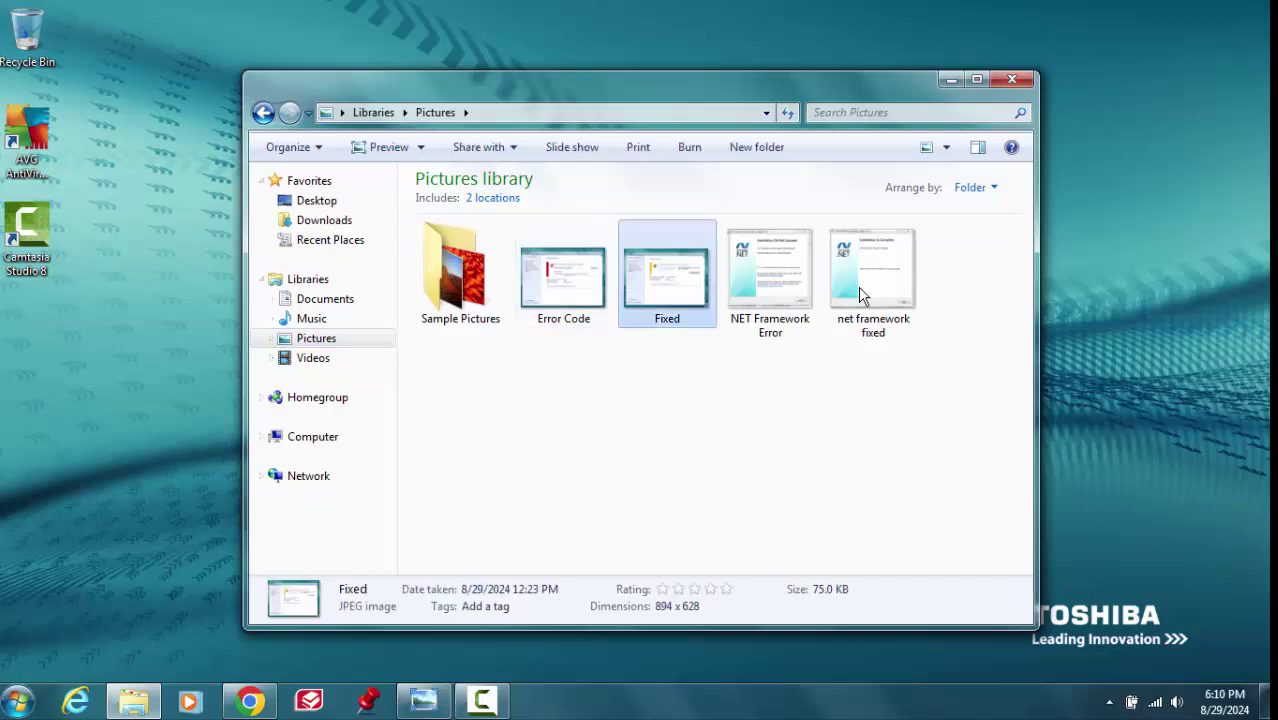
pyautogui.press('Return')
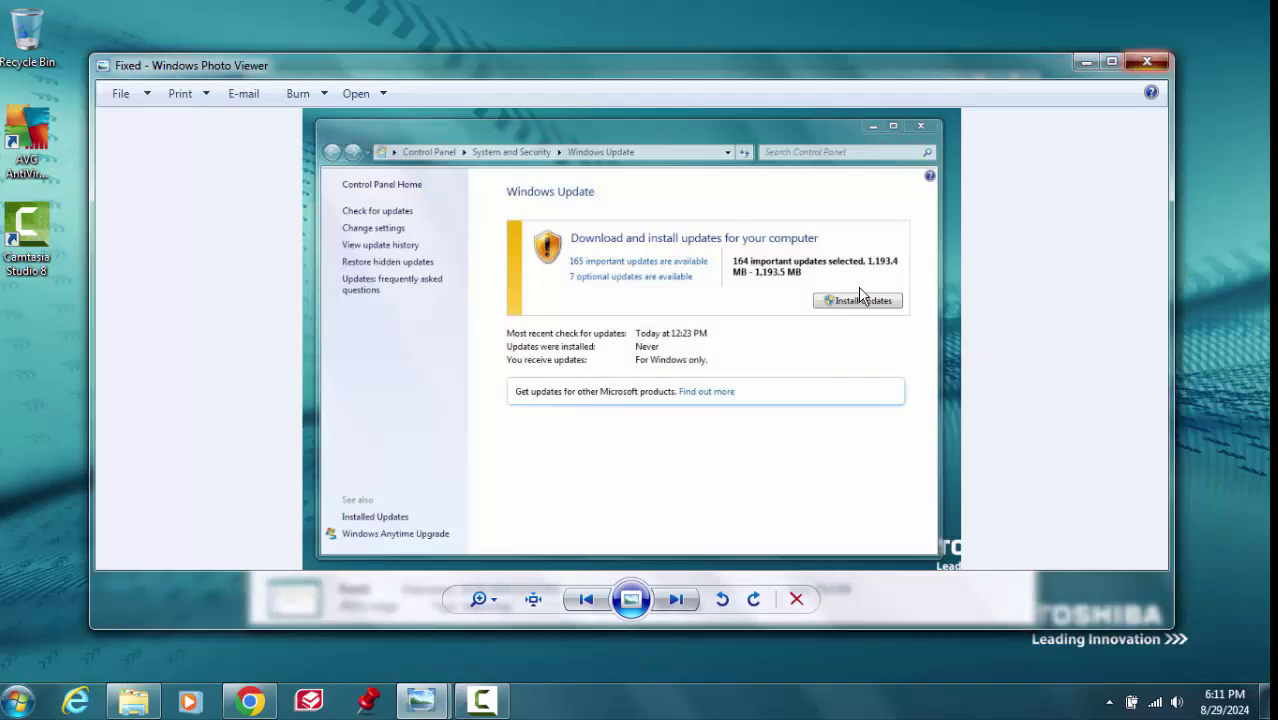
# Close Windows Photo Viewer with Alt+F4.
pyautogui.hotkey('alt', 'F4')
pyautogui.hotkey('alt', 'F4')
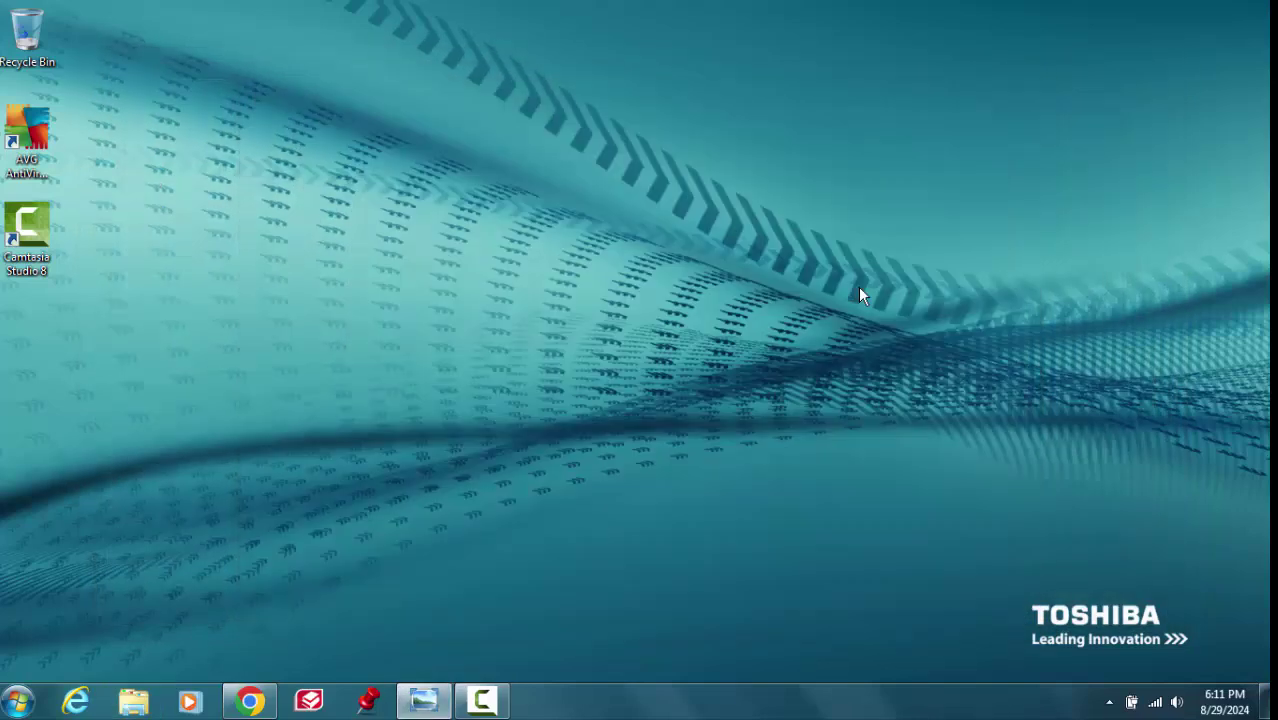